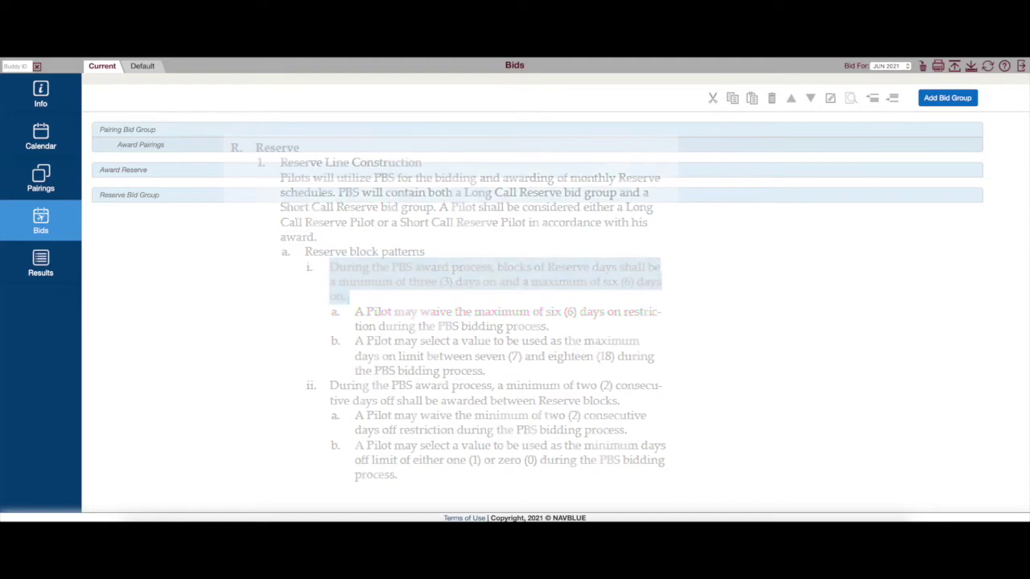
Add Award Reserve as a new bid group, then start a Waive line under Reserve Bid Group
{"action": "left_click", "coordinate": [956, 103]}
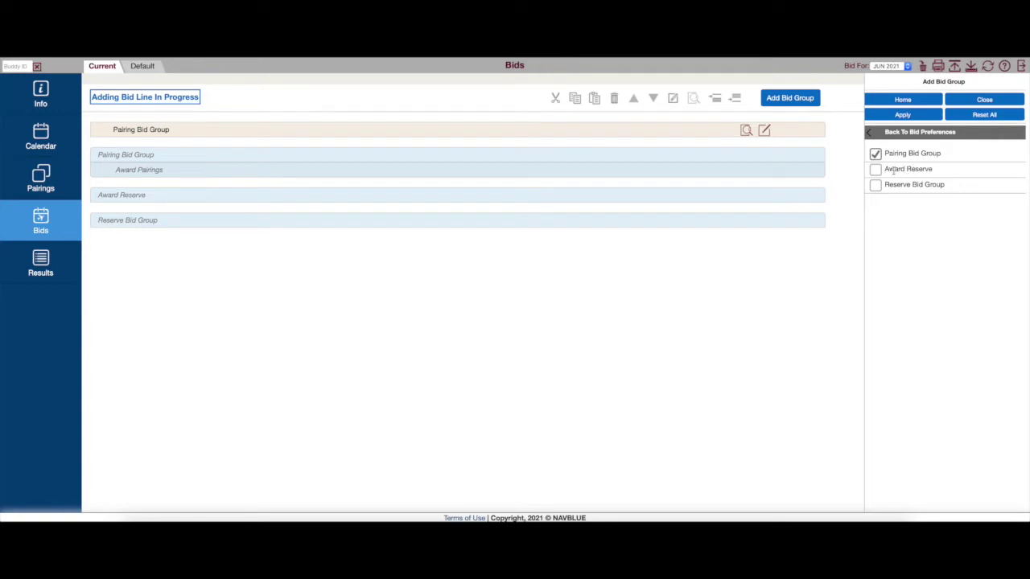
{"action": "left_click", "coordinate": [893, 170]}
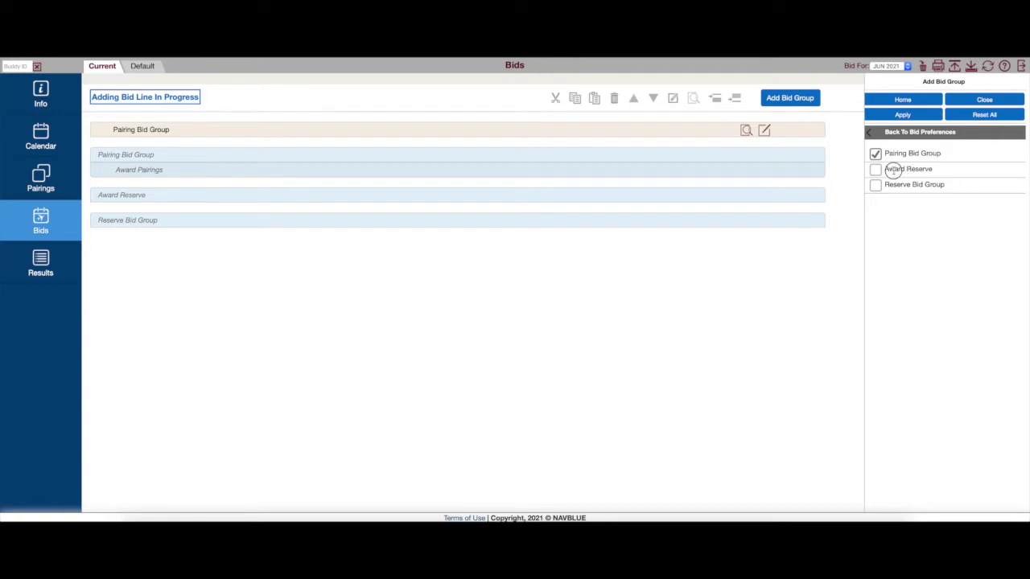
{"action": "left_click", "coordinate": [903, 115]}
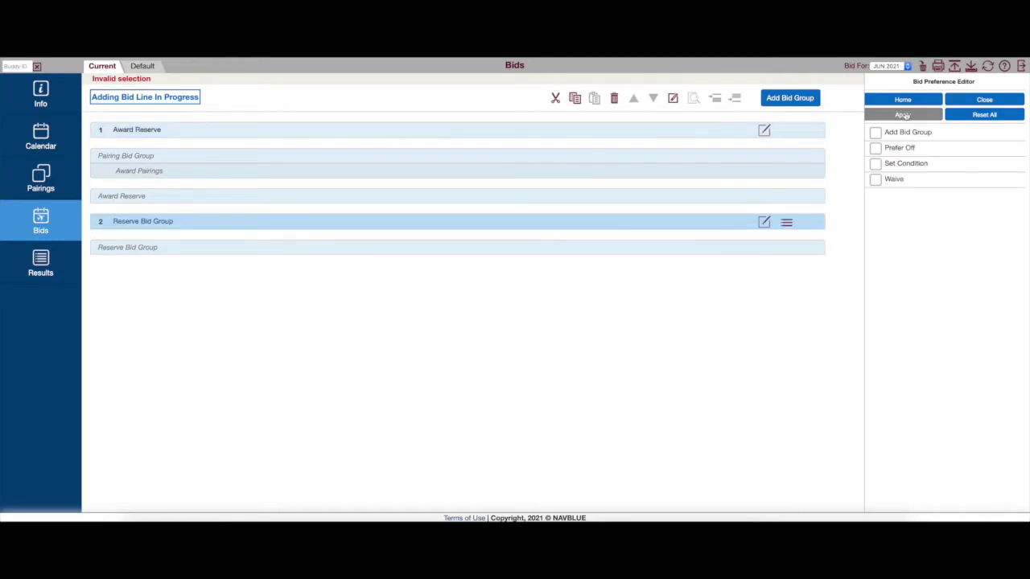
{"action": "left_click", "coordinate": [894, 180]}
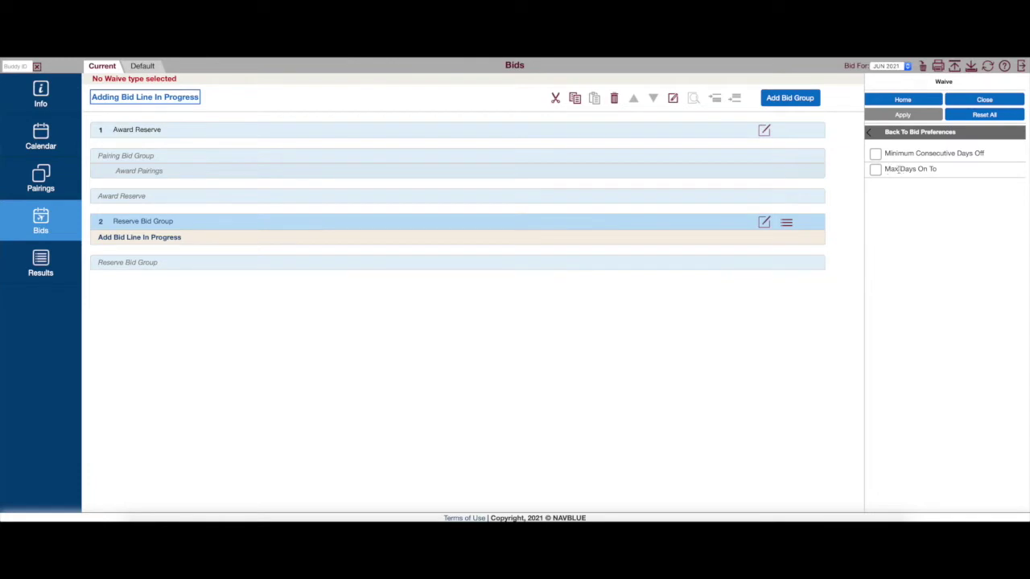
Preview the Waive max-days-on-to-7 option, then make the bid line Prefer Off instead
{"action": "left_click", "coordinate": [898, 169]}
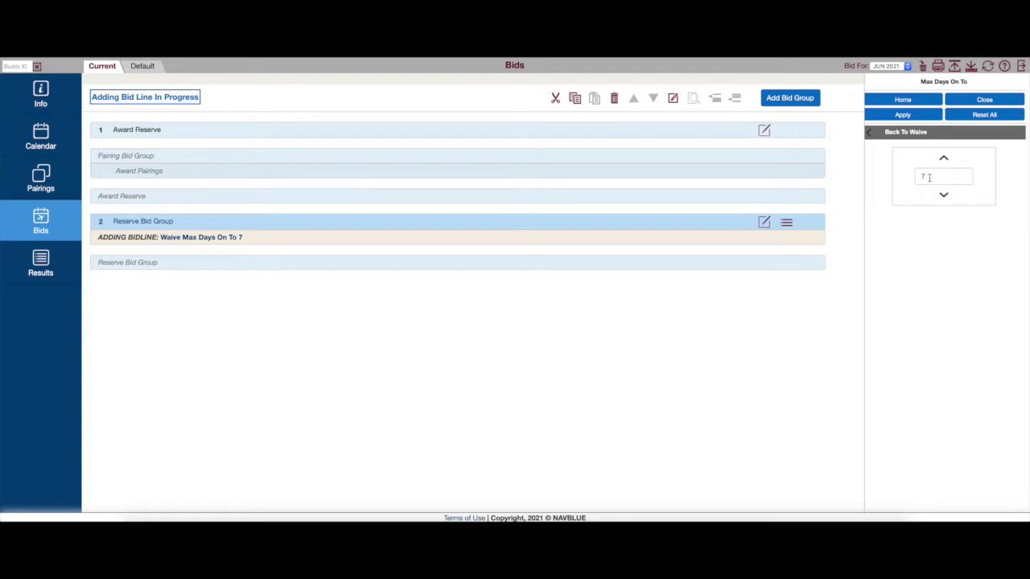
{"action": "left_click", "coordinate": [981, 117]}
{"action": "left_click", "coordinate": [901, 181]}
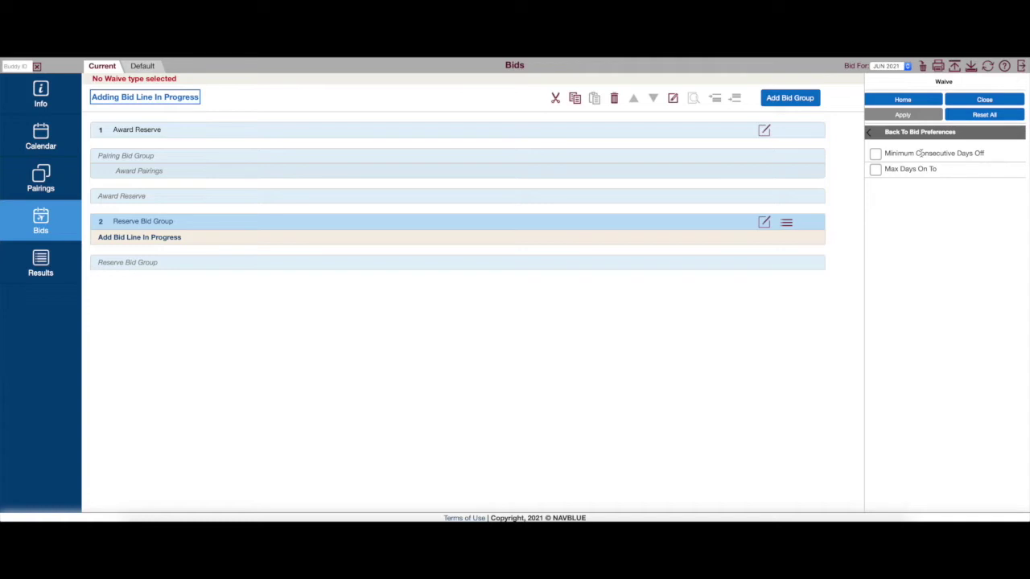
{"action": "left_click", "coordinate": [975, 117]}
{"action": "left_click", "coordinate": [912, 152]}
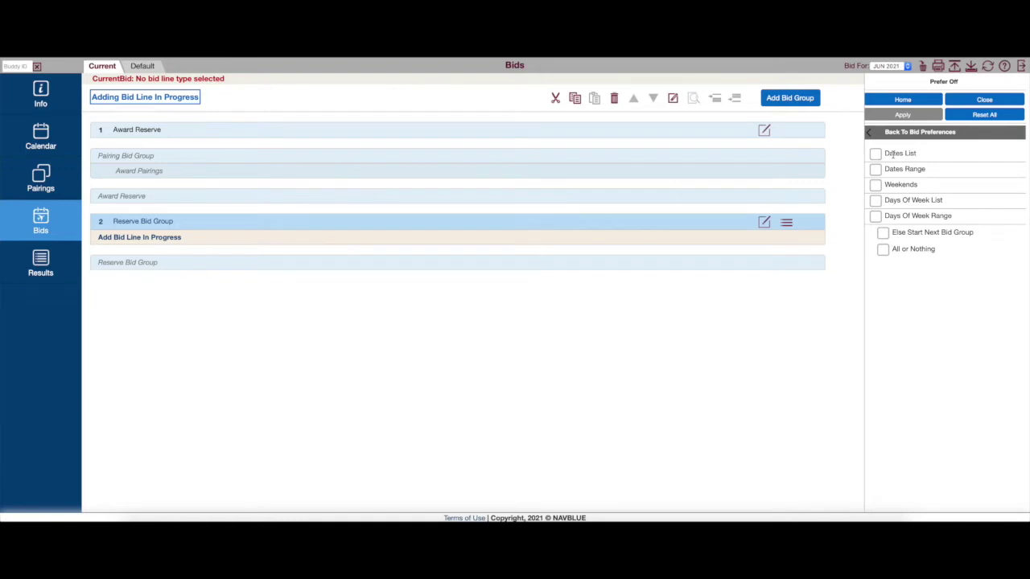
Choose Dates List, mark all of June, then clear June 20–23 and 26–29
{"action": "left_click", "coordinate": [893, 154]}
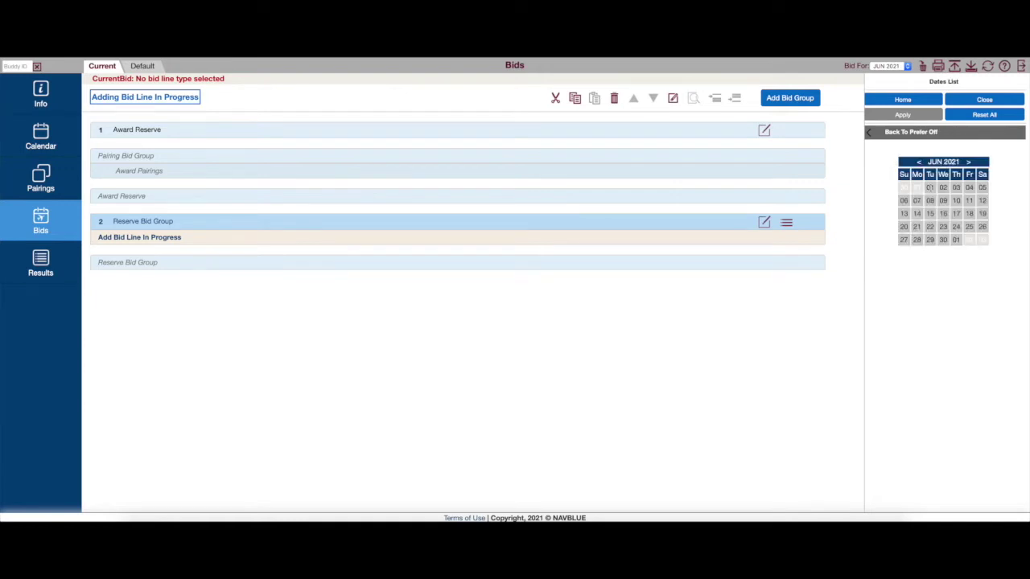
{"action": "left_click_drag", "start_coordinate": [929, 188], "coordinate": [956, 239]}
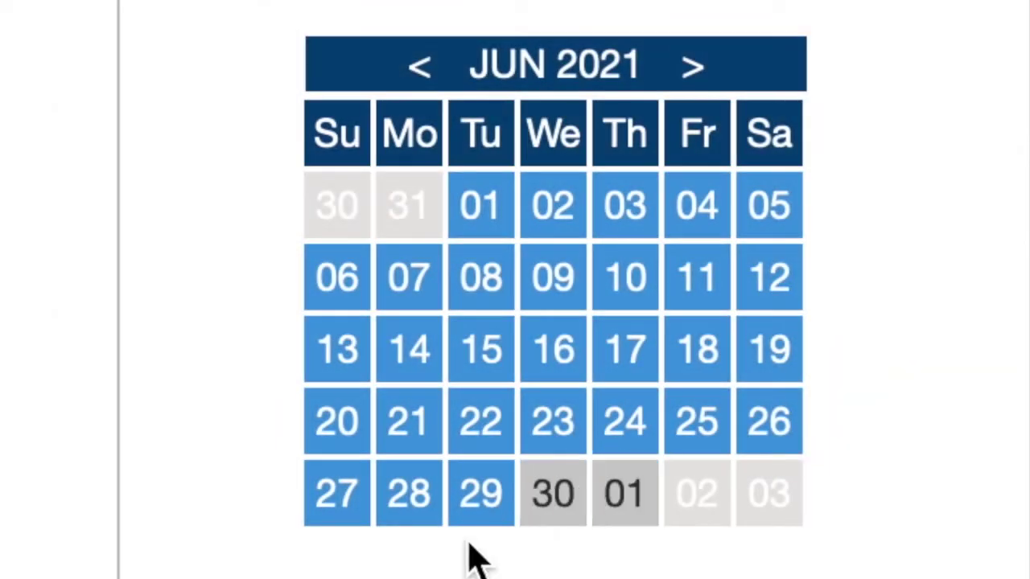
{"action": "left_click", "coordinate": [464, 478]}
{"action": "left_click", "coordinate": [395, 490]}
{"action": "left_click", "coordinate": [338, 492]}
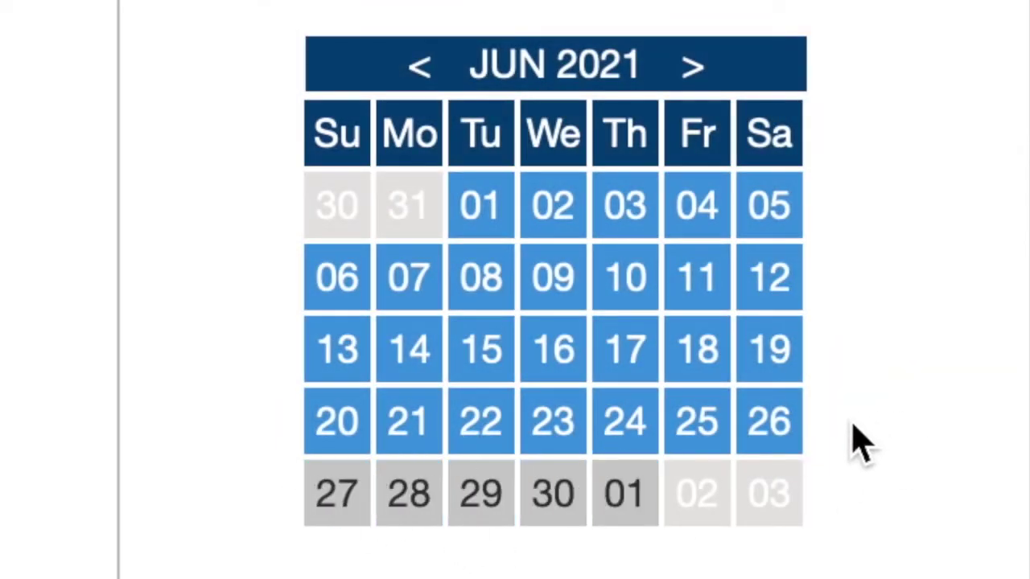
{"action": "left_click", "coordinate": [770, 421]}
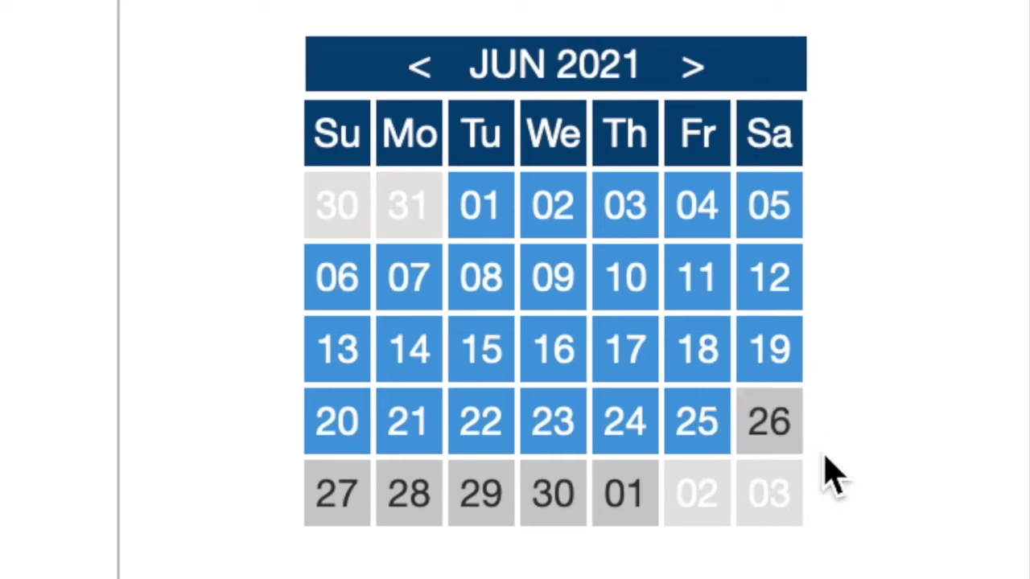
{"action": "left_click", "coordinate": [563, 424]}
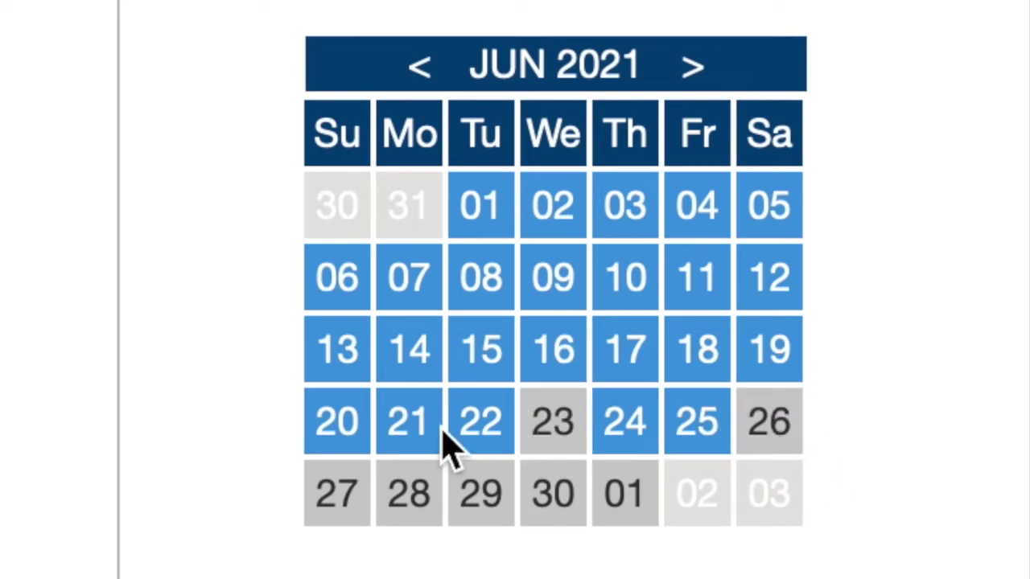
{"action": "left_click", "coordinate": [494, 420]}
{"action": "left_click", "coordinate": [424, 428]}
{"action": "left_click", "coordinate": [342, 426]}
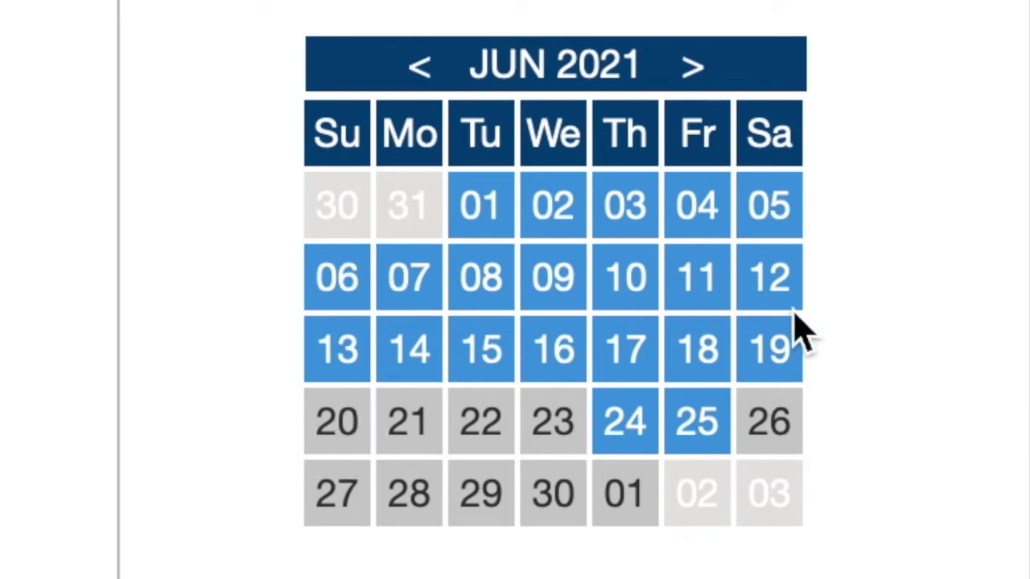
Clear June 11–15 and 18–19, toggling June 10 off and back on
{"action": "left_click", "coordinate": [780, 344]}
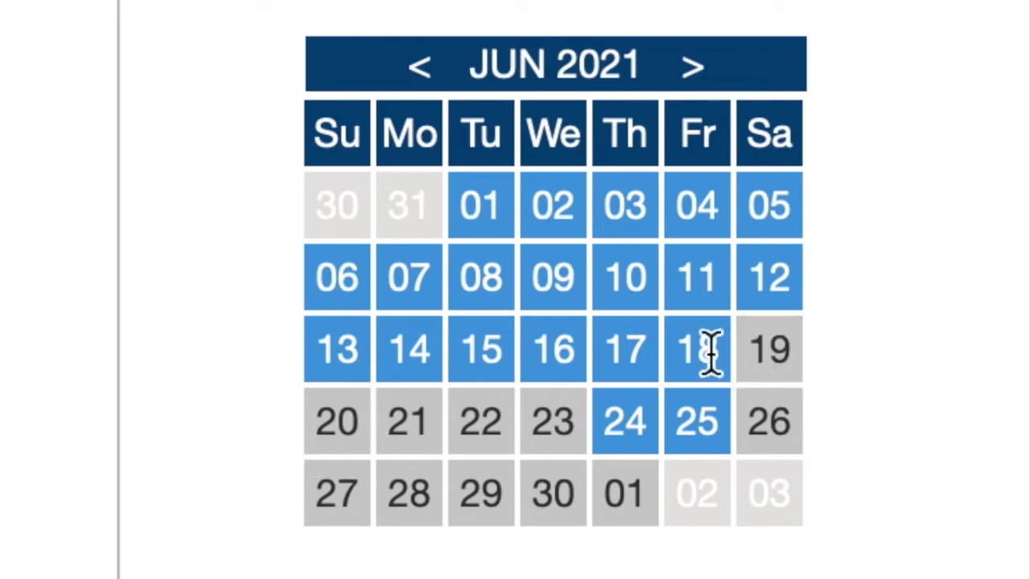
{"action": "left_click", "coordinate": [710, 352]}
{"action": "left_click", "coordinate": [484, 353]}
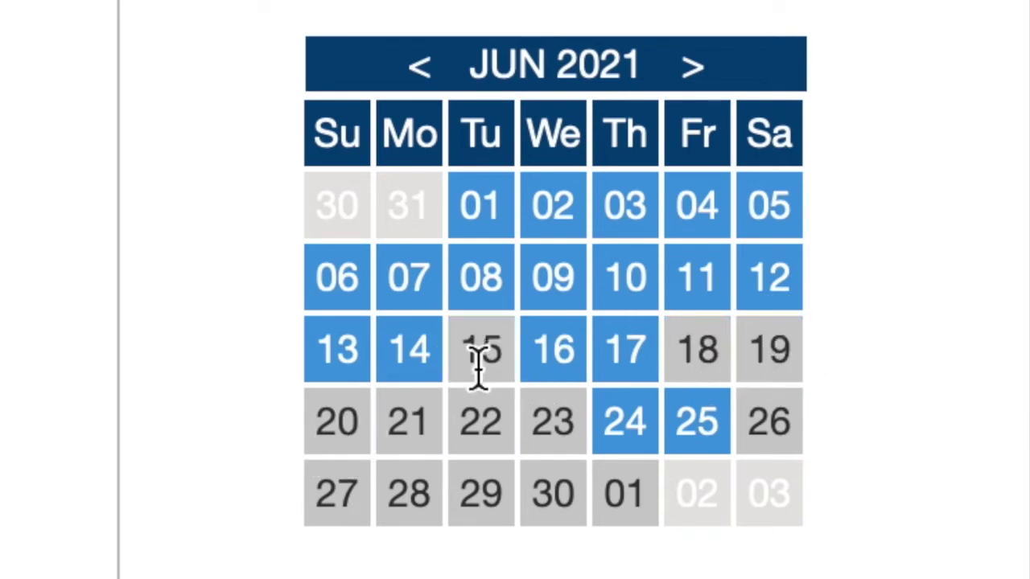
{"action": "left_click", "coordinate": [393, 349]}
{"action": "left_click", "coordinate": [325, 350]}
{"action": "left_click", "coordinate": [756, 278]}
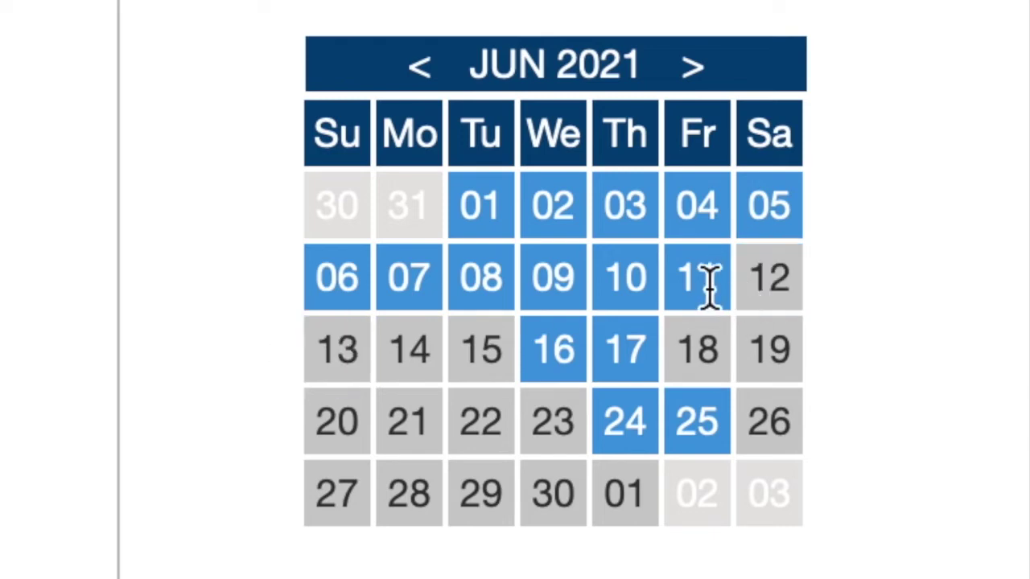
{"action": "double_click", "coordinate": [696, 282]}
{"action": "left_click", "coordinate": [697, 281]}
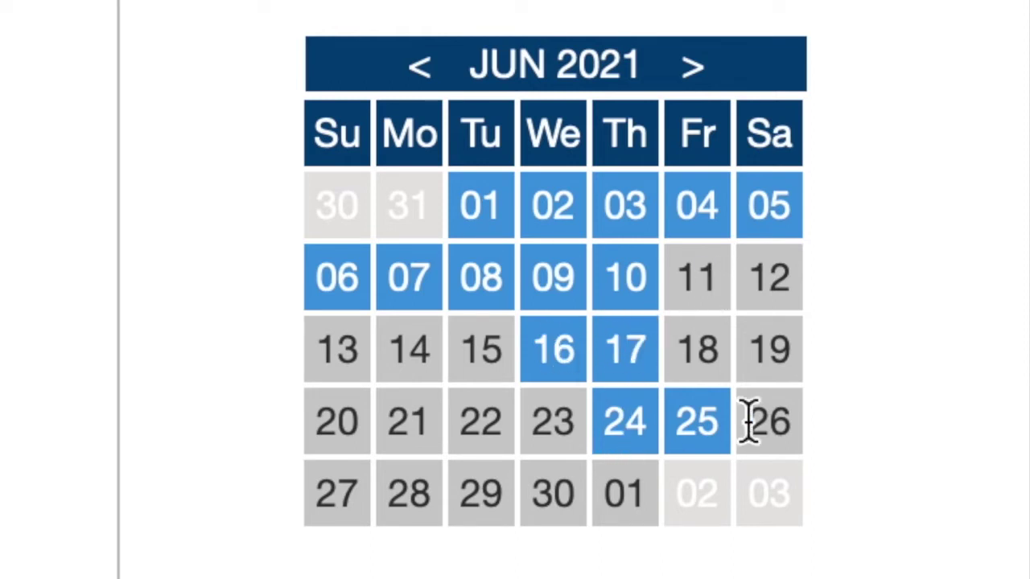
{"action": "left_click", "coordinate": [636, 283]}
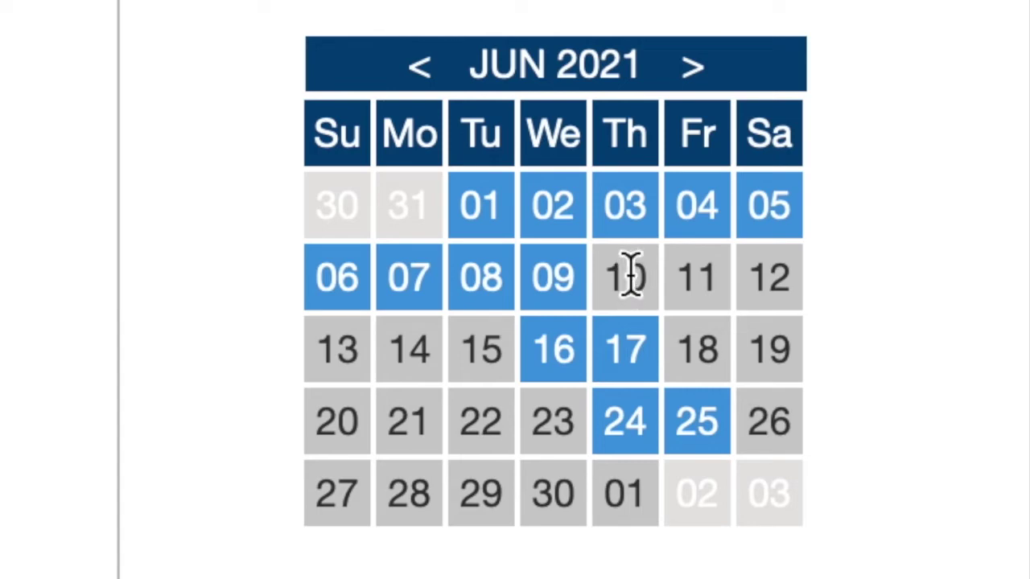
{"action": "left_click", "coordinate": [630, 276]}
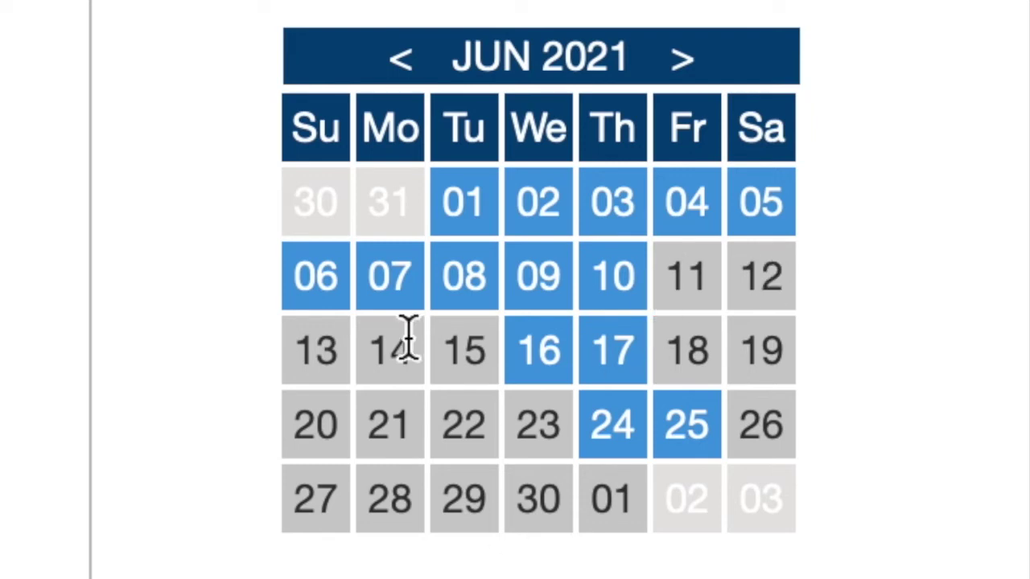
Remove the scattered dates June 16, 17, 24 and 25 from the Prefer Off list
{"action": "left_click", "coordinate": [614, 420]}
{"action": "left_click", "coordinate": [688, 426]}
{"action": "left_click", "coordinate": [607, 421]}
{"action": "left_click", "coordinate": [616, 351]}
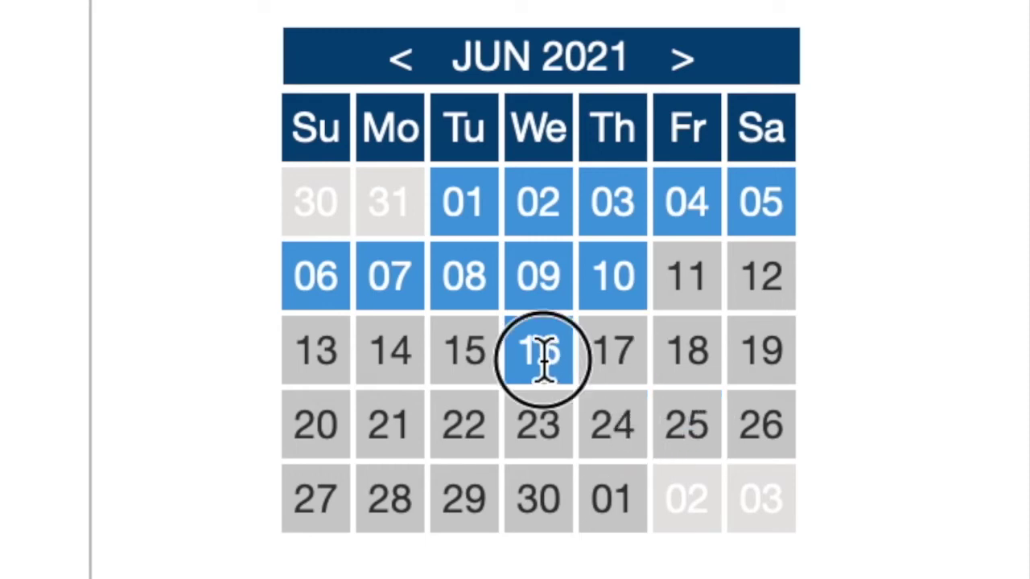
{"action": "left_click", "coordinate": [542, 349]}
Add June 11, 12 and 13, dropping June 14, so the run is June 1–13
{"action": "left_click", "coordinate": [678, 282]}
{"action": "left_click", "coordinate": [761, 279]}
{"action": "left_click", "coordinate": [332, 354]}
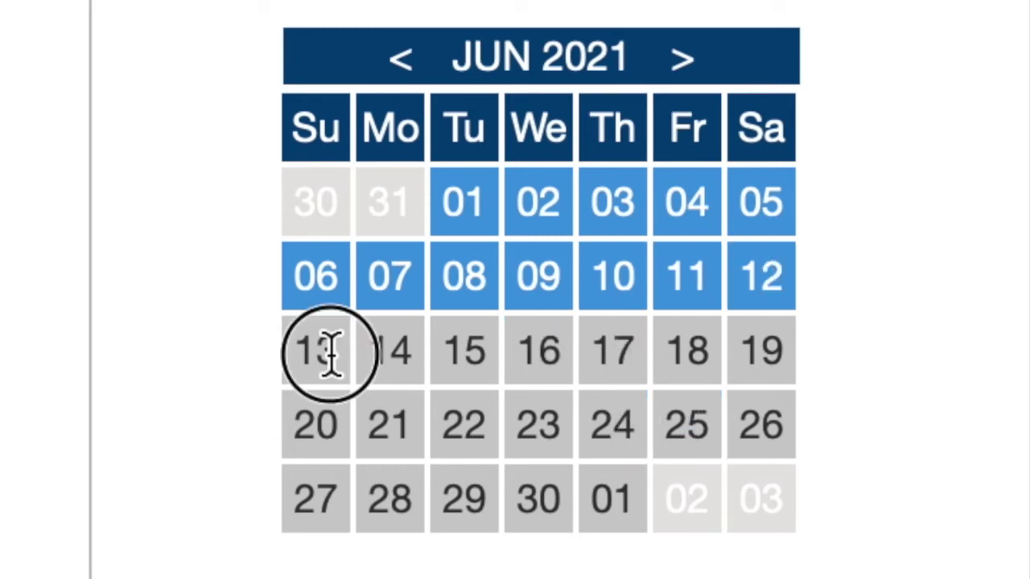
{"action": "left_click", "coordinate": [372, 352]}
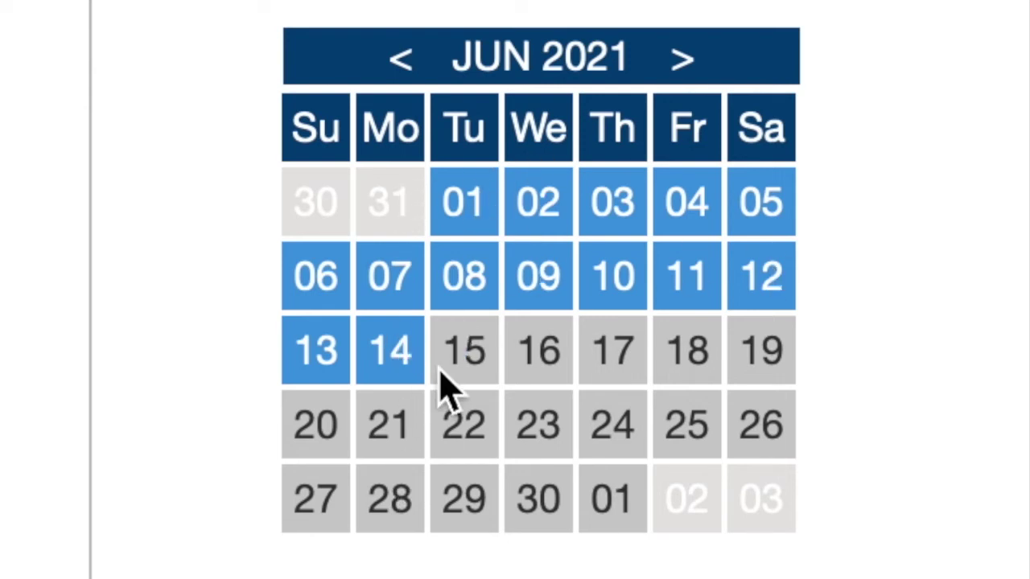
{"action": "left_click", "coordinate": [395, 352]}
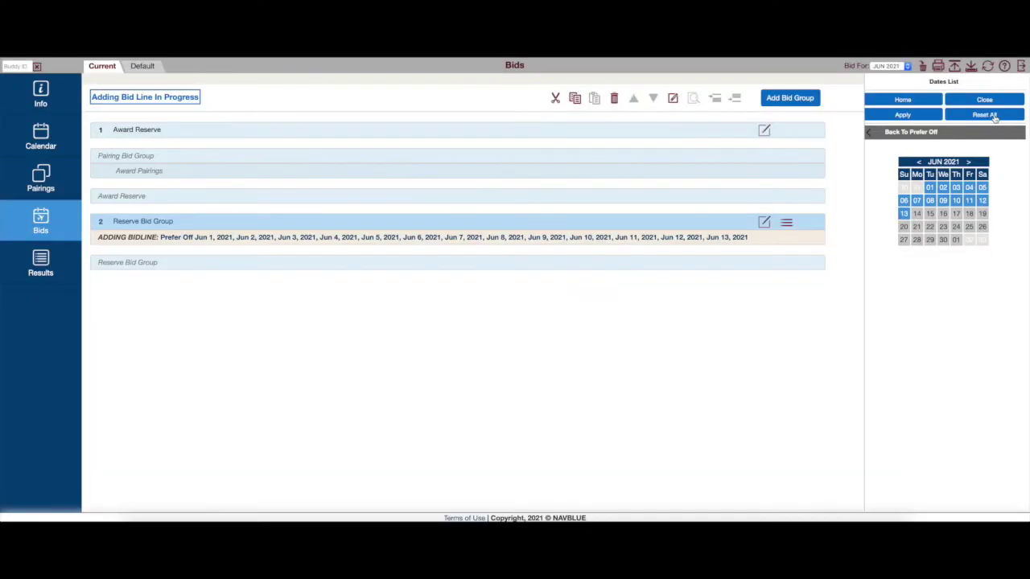
Reset all dates, reopen Prefer Off with Dates List, and mark only June 1 and 4
{"action": "left_click", "coordinate": [994, 118]}
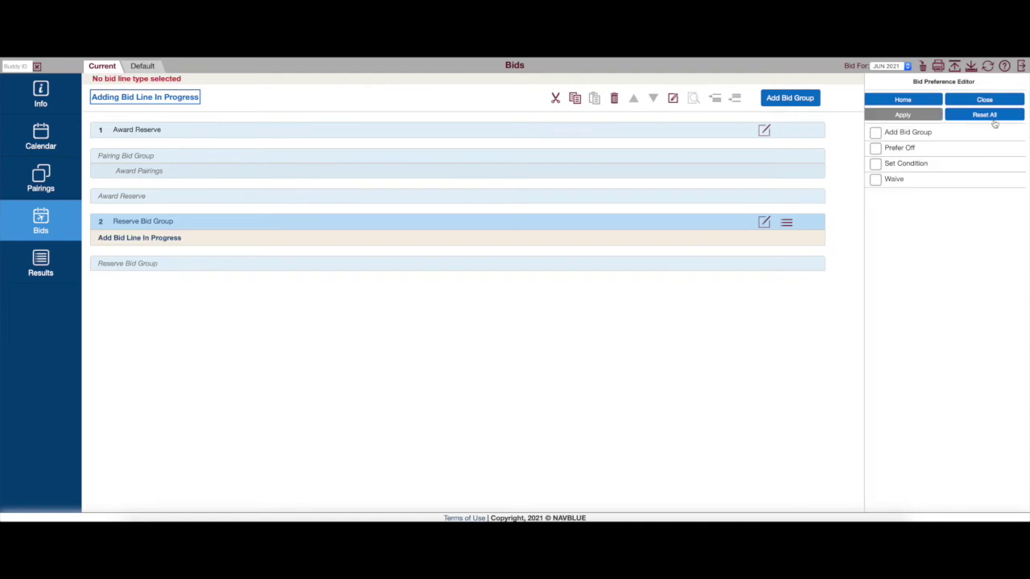
{"action": "left_click", "coordinate": [901, 148]}
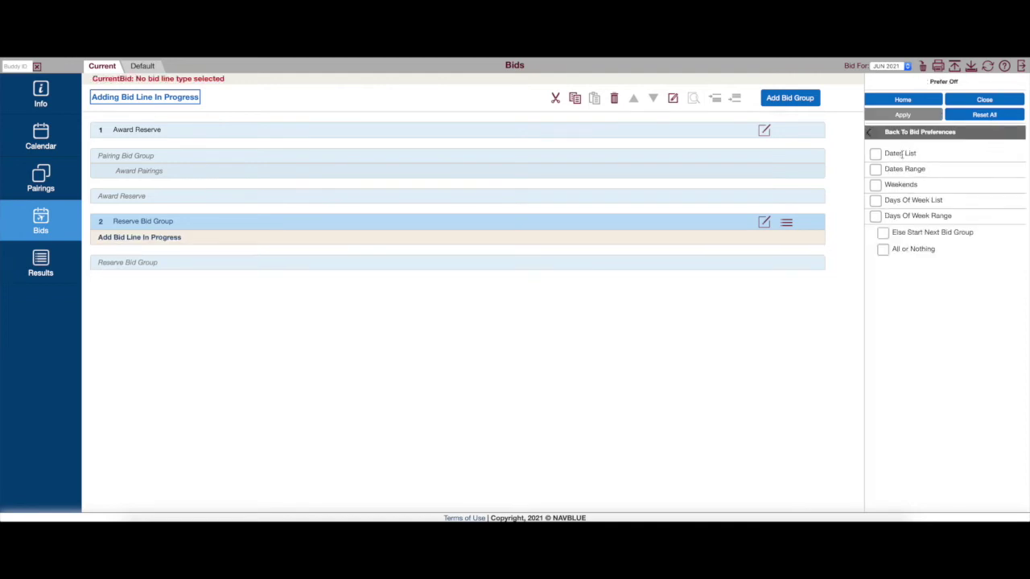
{"action": "left_click", "coordinate": [902, 153]}
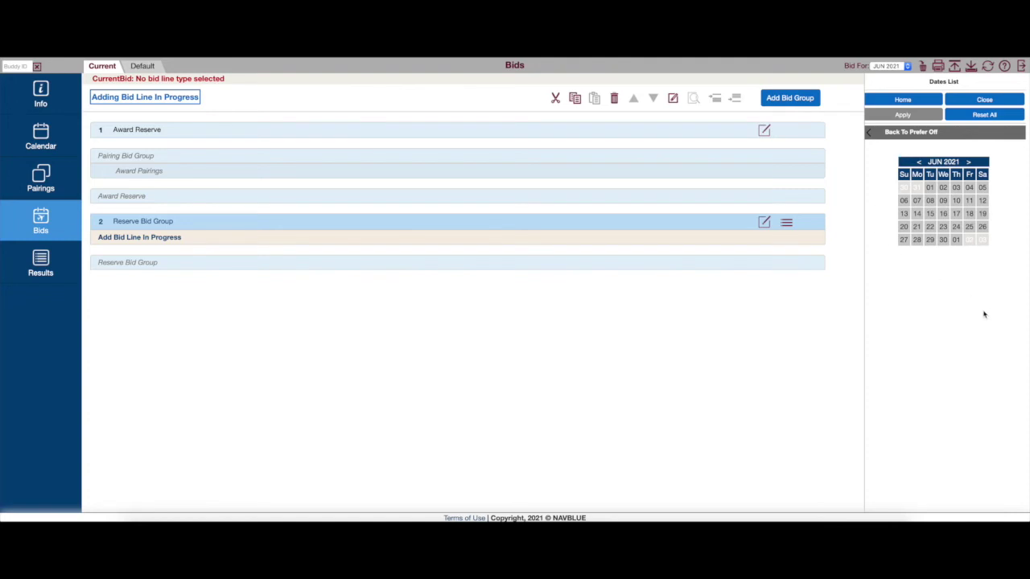
{"action": "left_click", "coordinate": [930, 188]}
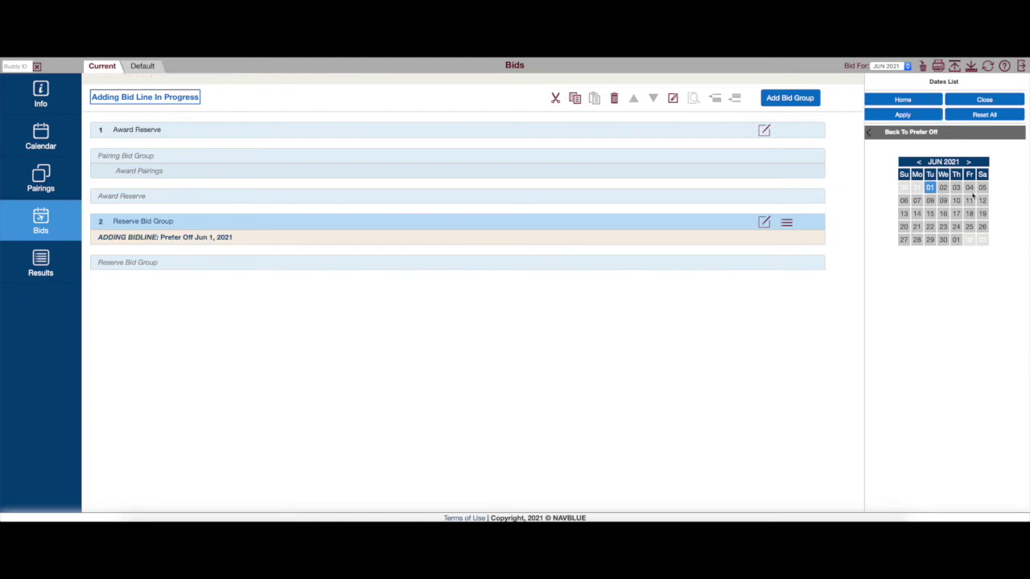
{"action": "left_click", "coordinate": [968, 188]}
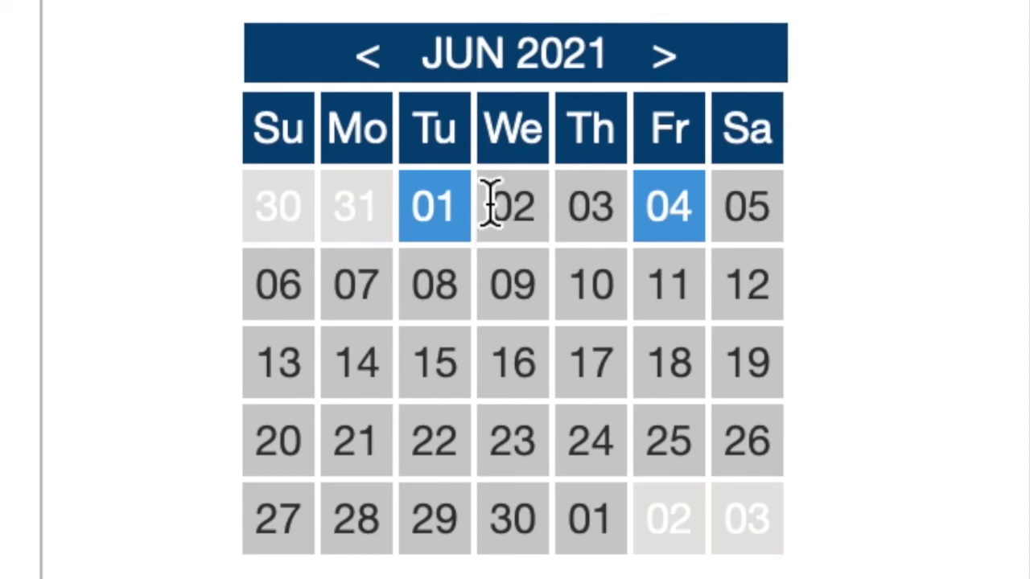
Add June 7, 10, 15 and 18 to the dates, leaving June 2 and 3 unmarked
{"action": "left_click", "coordinate": [492, 204]}
{"action": "left_click", "coordinate": [573, 204]}
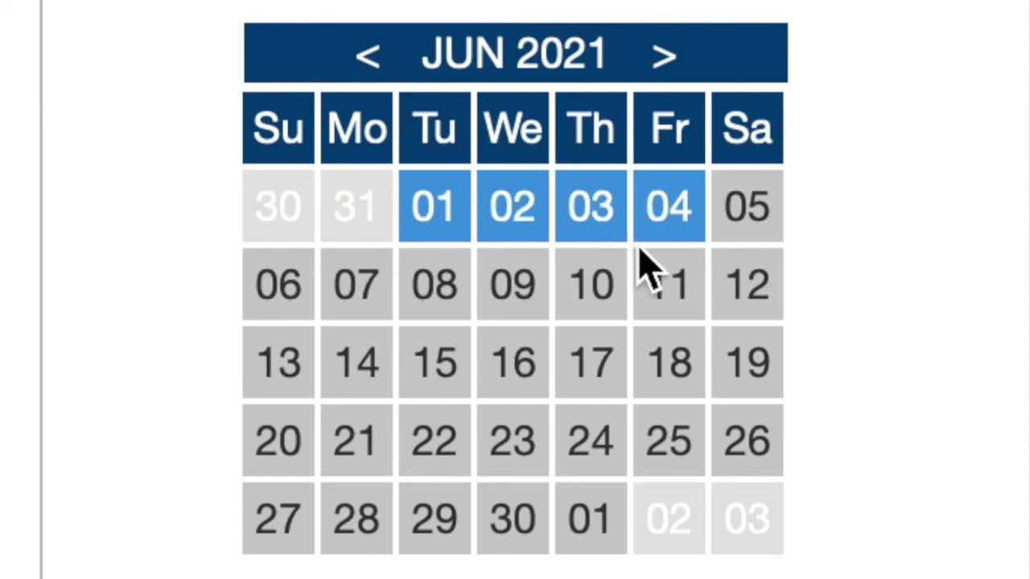
{"action": "left_click", "coordinate": [527, 212]}
{"action": "left_click", "coordinate": [616, 205]}
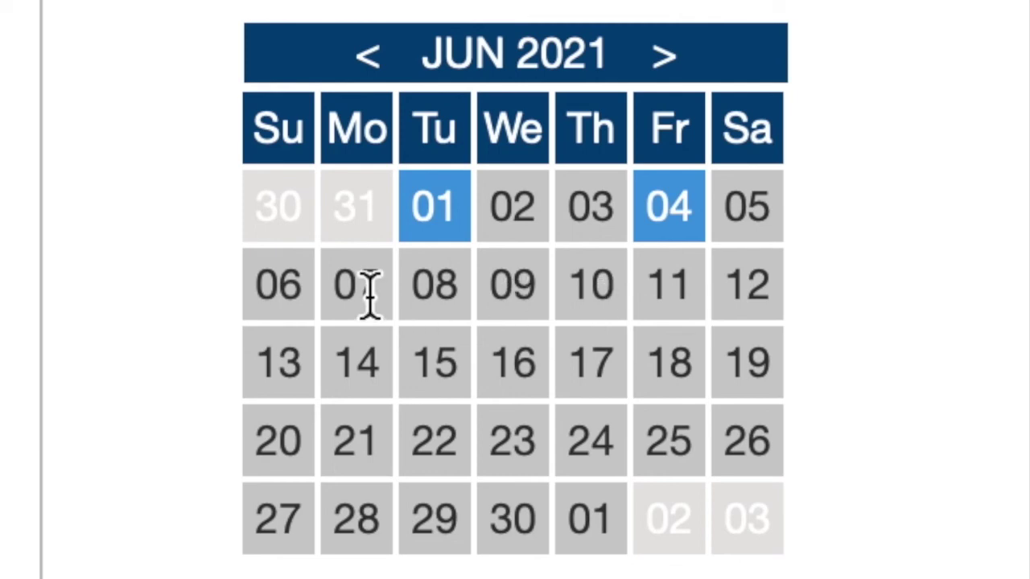
{"action": "left_click", "coordinate": [368, 294]}
{"action": "left_click", "coordinate": [593, 284]}
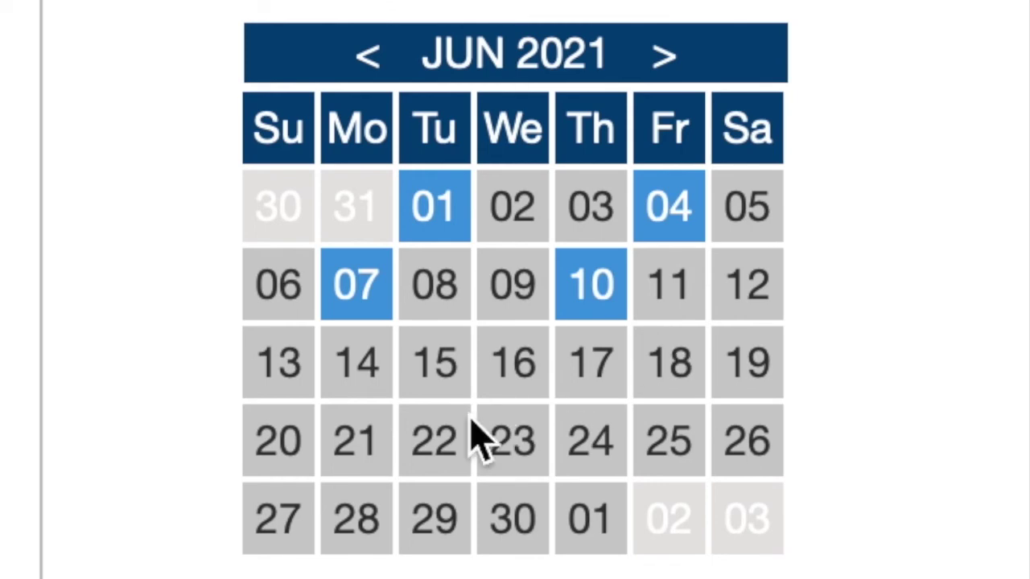
{"action": "left_click", "coordinate": [428, 366]}
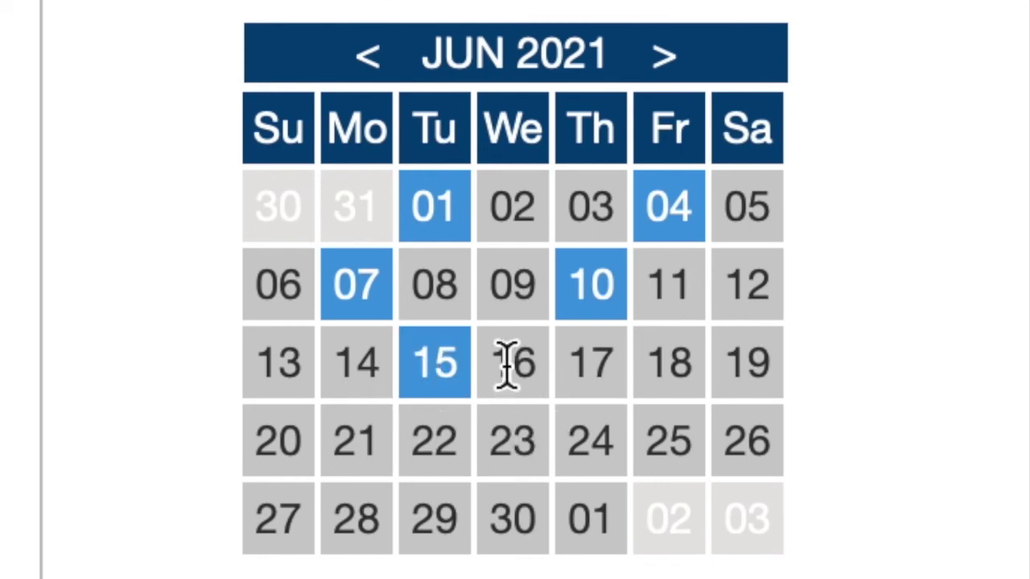
{"action": "left_click", "coordinate": [685, 373]}
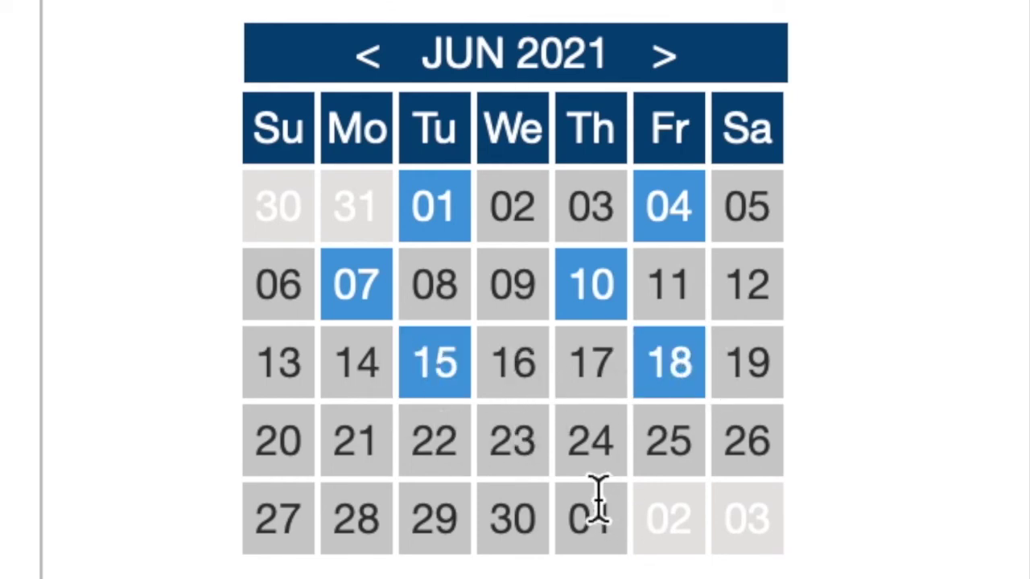